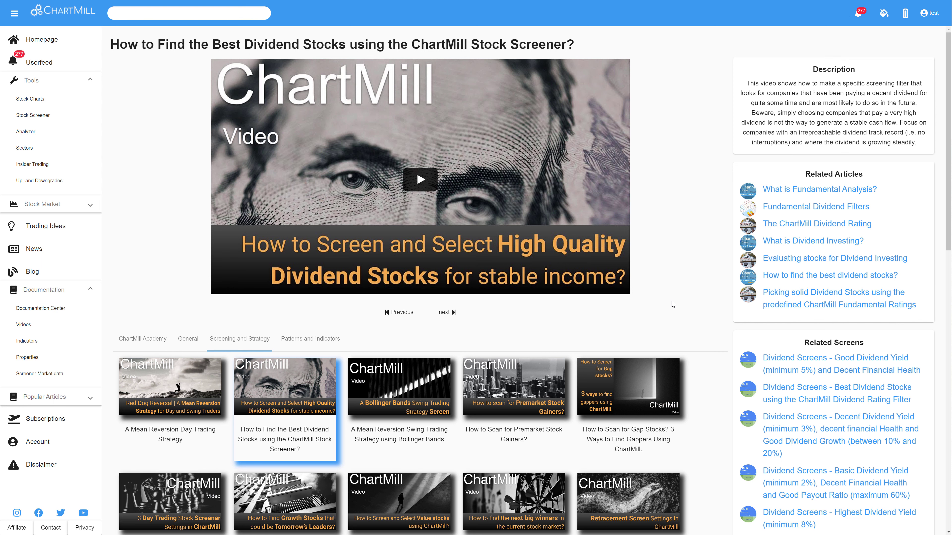
Step: Open the Stock Screener's dividend filters and examine the Dividend Yield, Dividend Growth (5Y) and Dividend Payout ranges
mouse_move(948, 236)
mouse_down()
mouse_move(949, 267)
mouse_move(949, 221)
mouse_up()
click(38, 42)
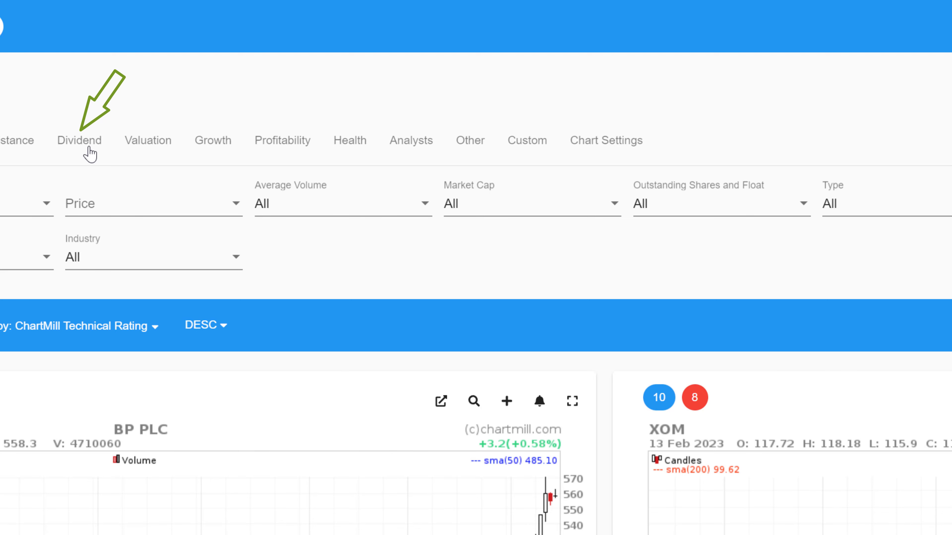
click(87, 148)
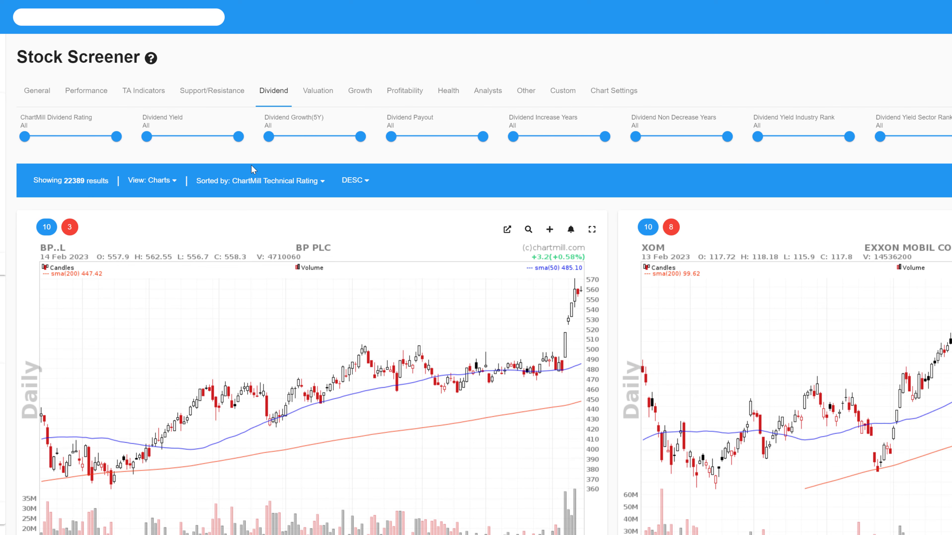
mouse_move(145, 138)
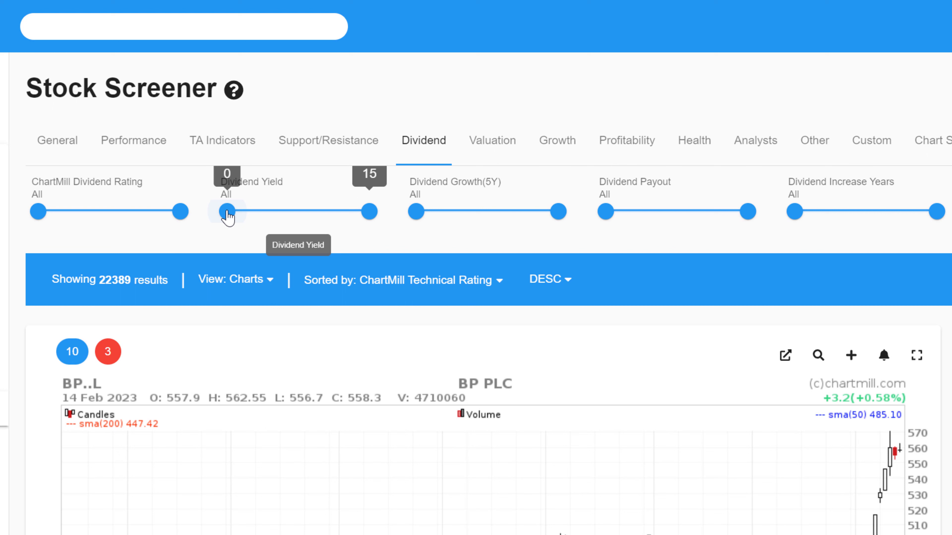
mouse_move(228, 216)
mouse_down()
mouse_move(291, 221)
mouse_move(216, 224)
mouse_up()
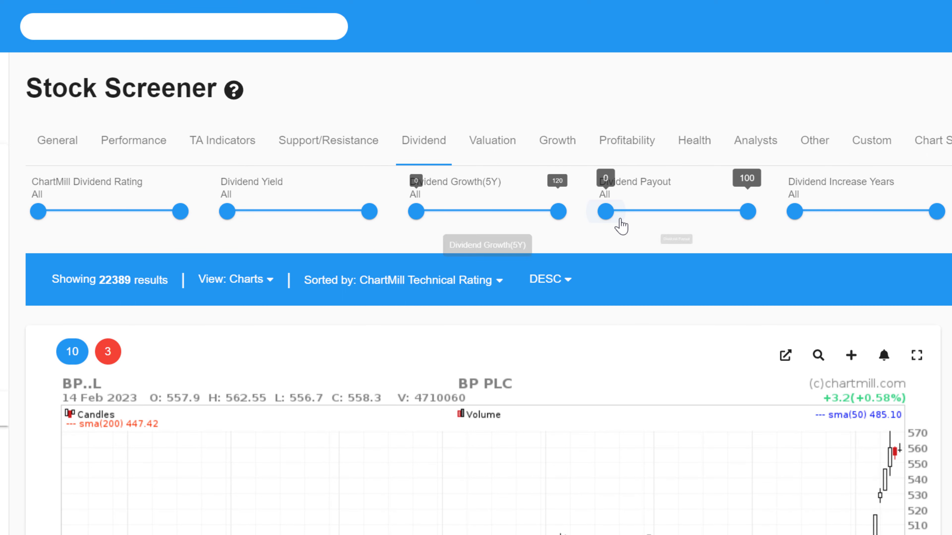
mouse_move(605, 218)
mouse_down()
mouse_move(685, 221)
mouse_move(605, 213)
mouse_up()
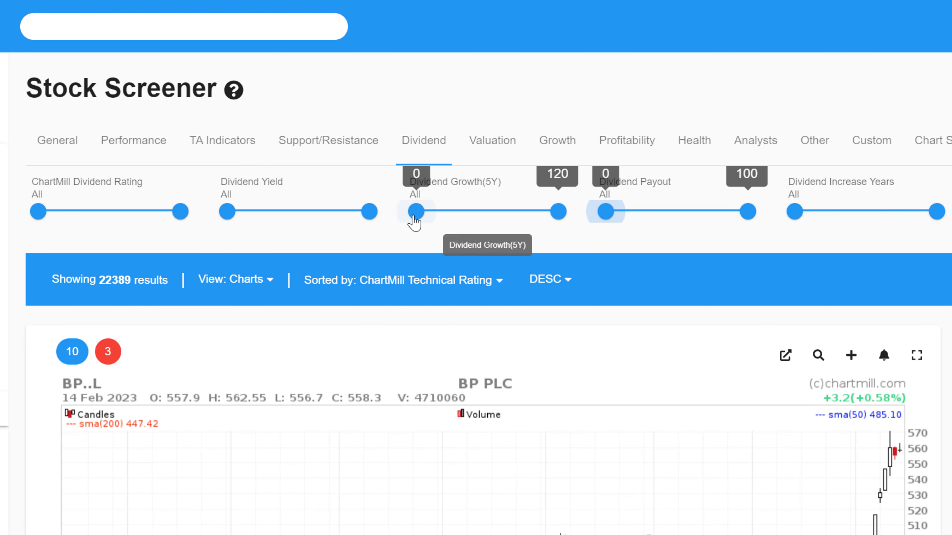
drag(415, 219, 388, 221)
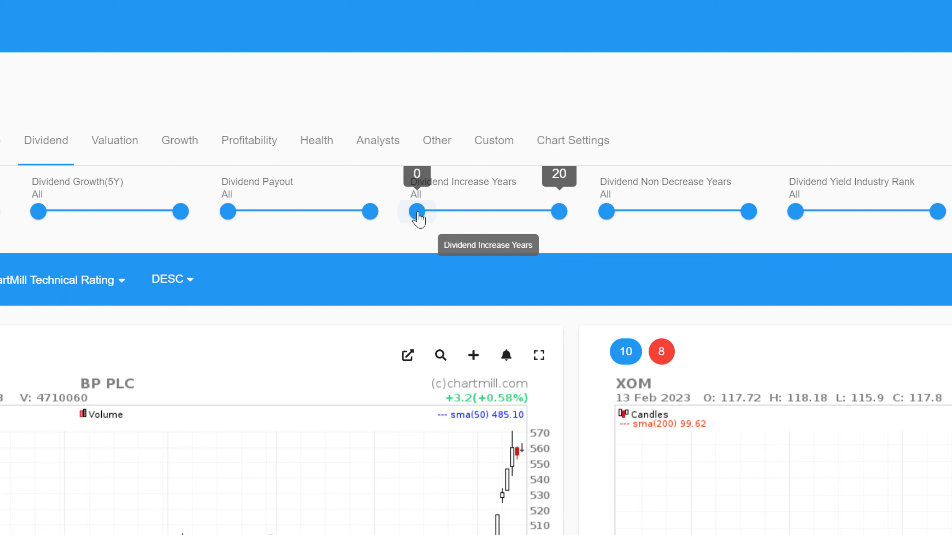
Step: Try a minimum of 10 for Dividend Increase Years and restore that filter to All
drag(418, 213, 489, 218)
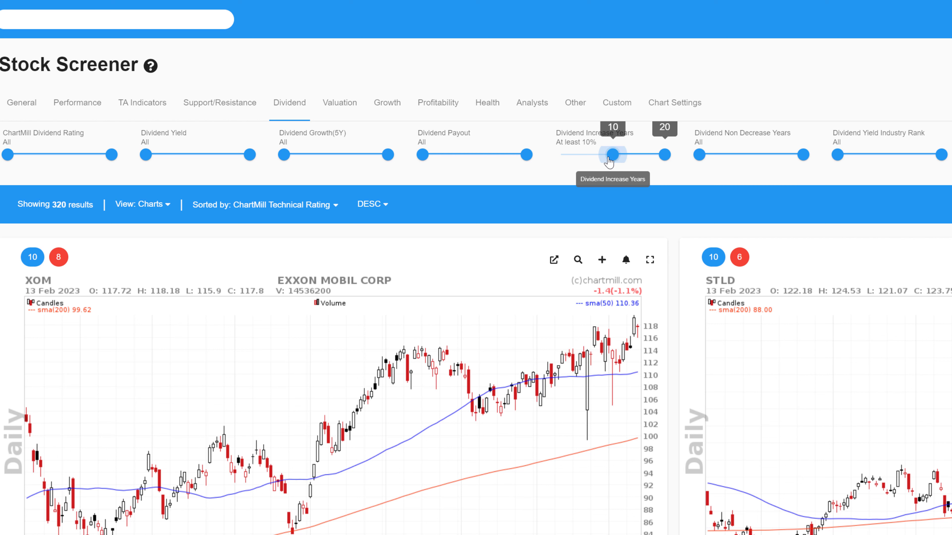
drag(613, 154, 545, 170)
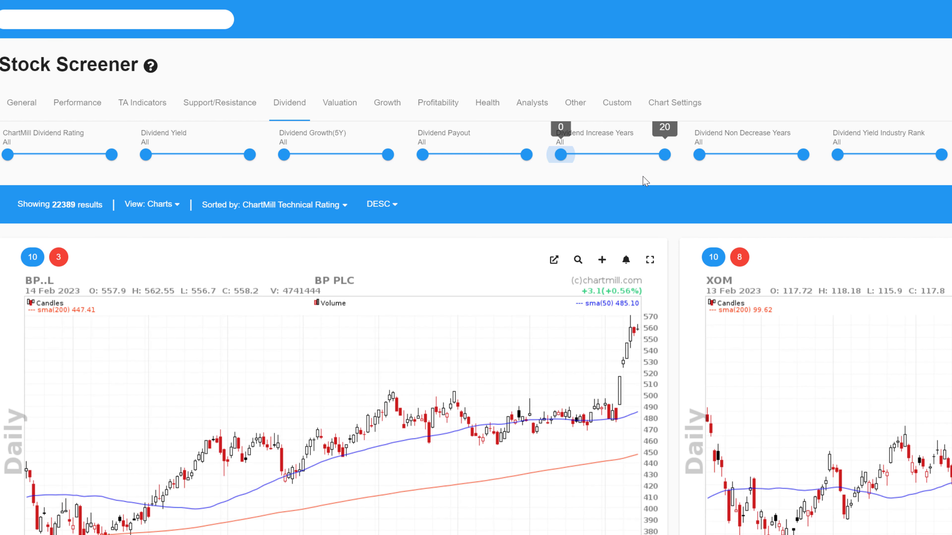
Step: Try a minimum of 10 for the Dividend Non Decrease Years filter
click(700, 155)
drag(701, 159, 751, 157)
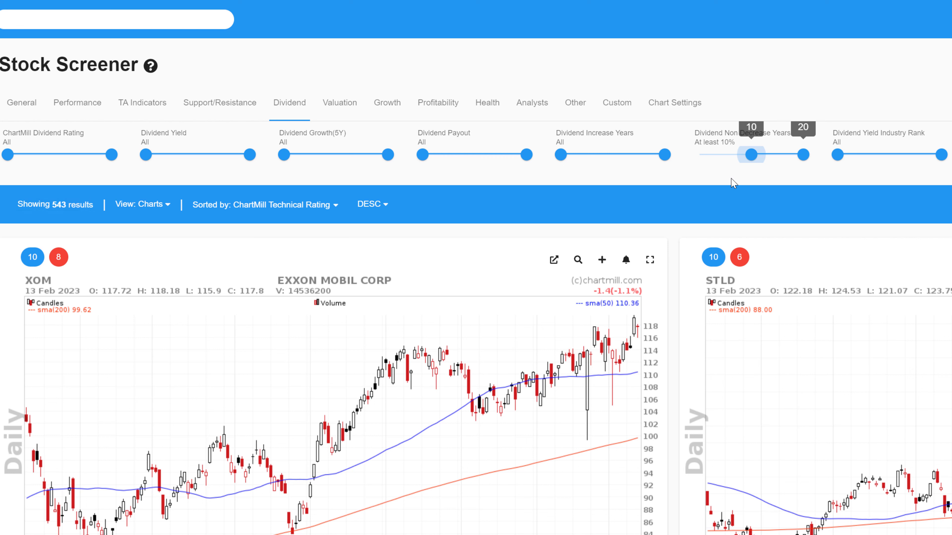
click(746, 176)
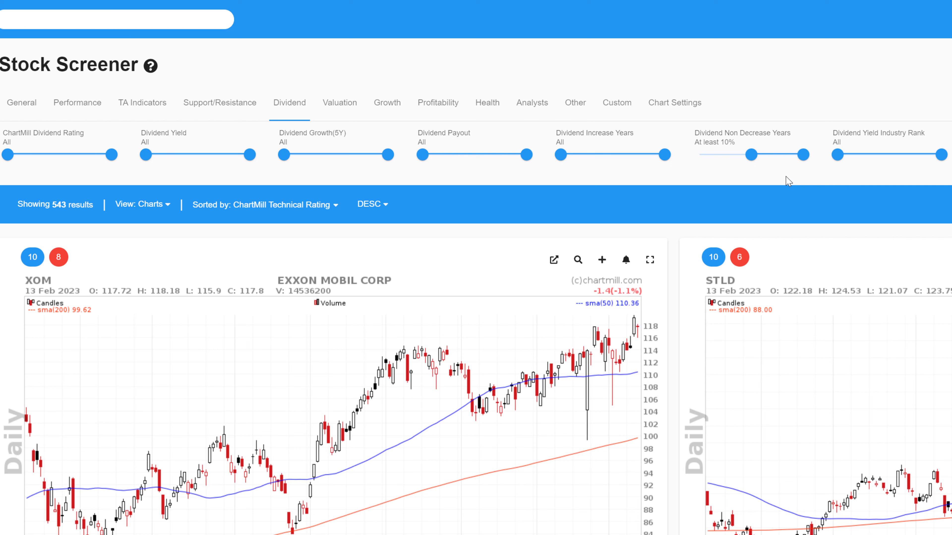
drag(838, 154, 872, 162)
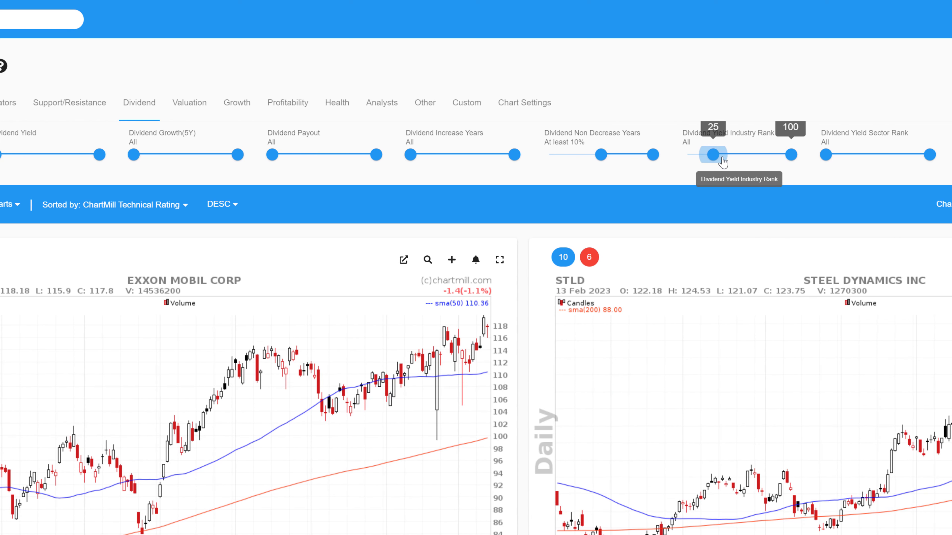
drag(722, 162, 674, 169)
mouse_move(826, 161)
mouse_down()
mouse_move(882, 159)
mouse_move(821, 167)
mouse_up()
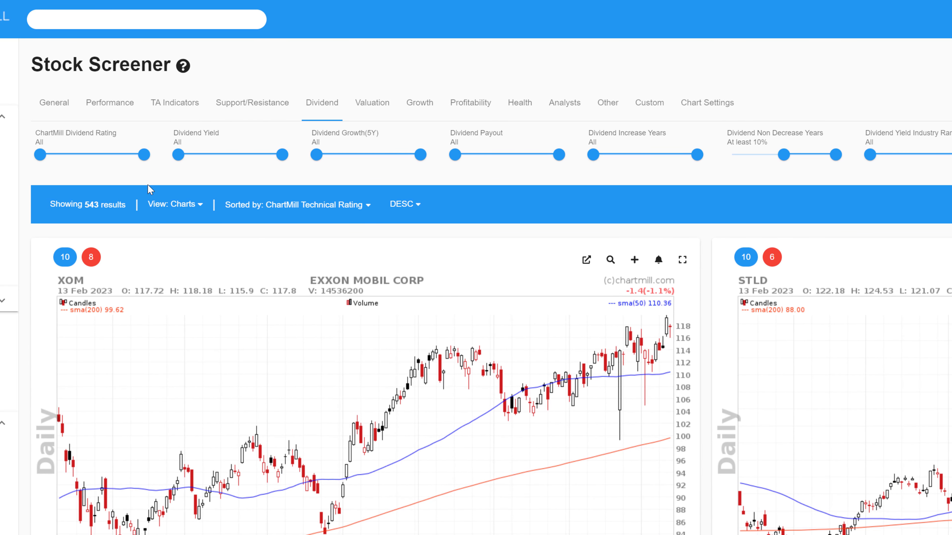
mouse_move(20, 154)
mouse_down()
mouse_move(120, 155)
mouse_move(30, 163)
mouse_up()
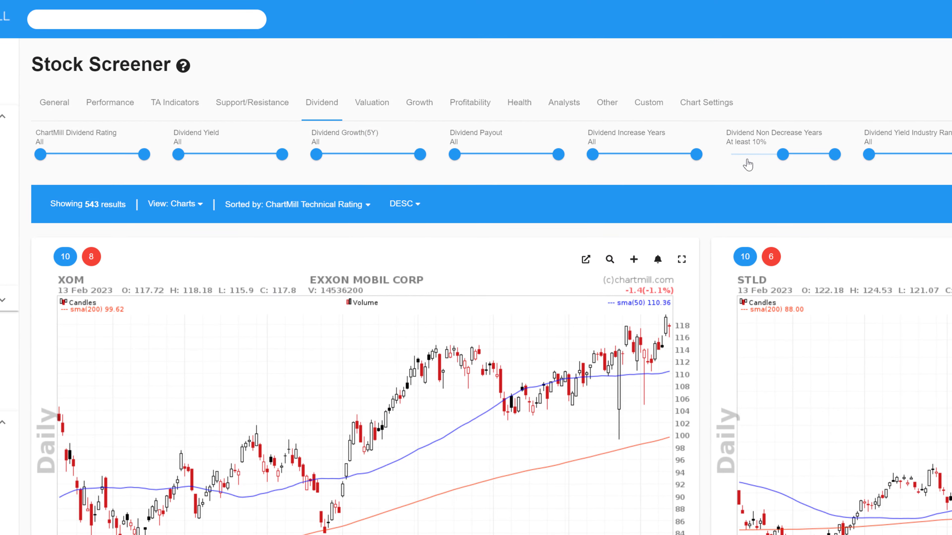
drag(744, 164, 708, 148)
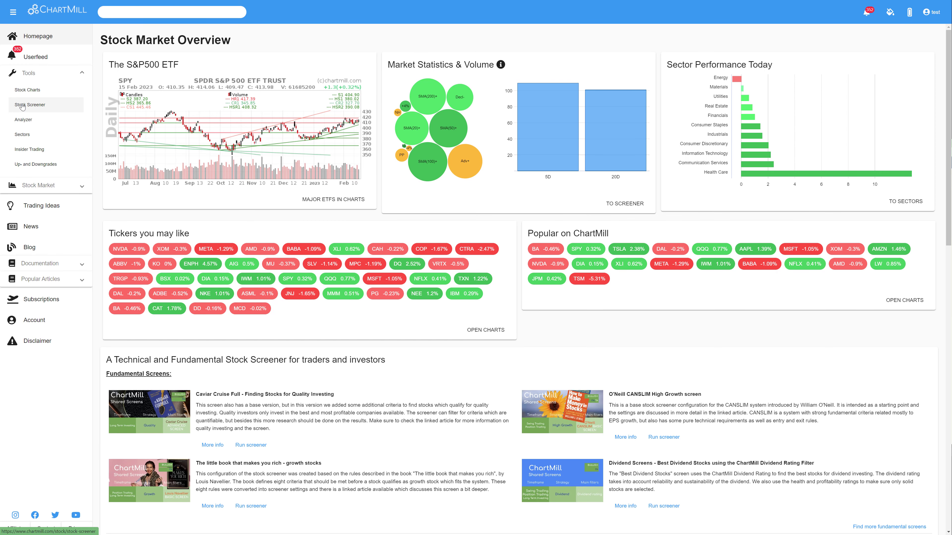
Step: Open a fresh Stock Screener and set its Price filter to Above 5
click(23, 106)
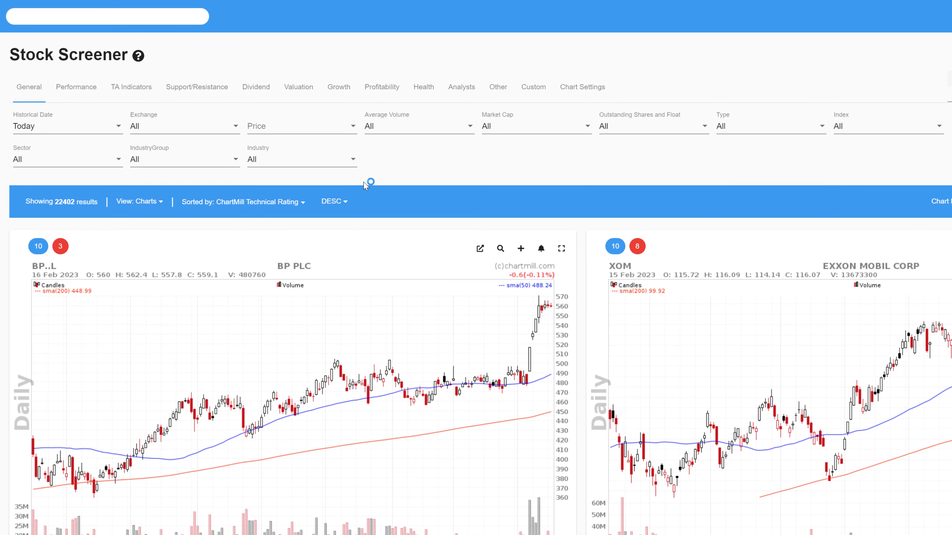
click(352, 127)
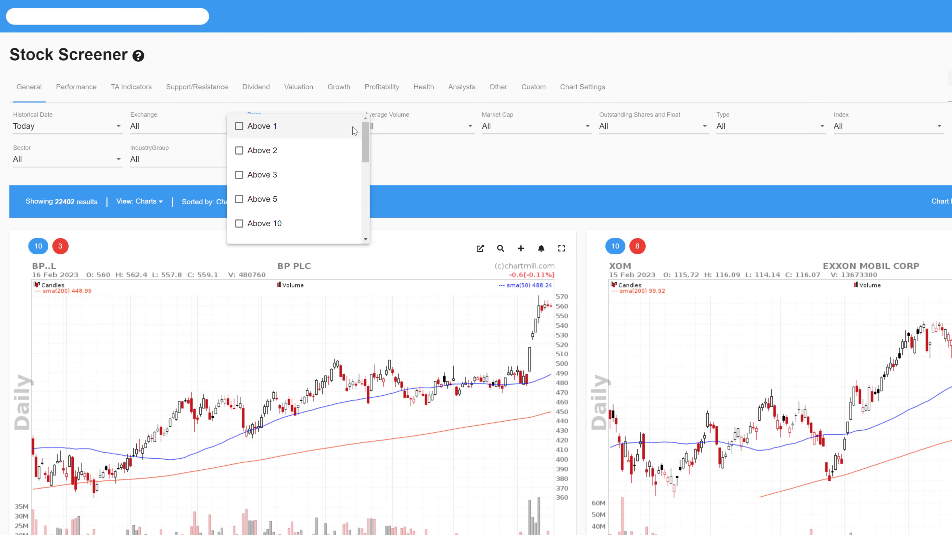
click(240, 201)
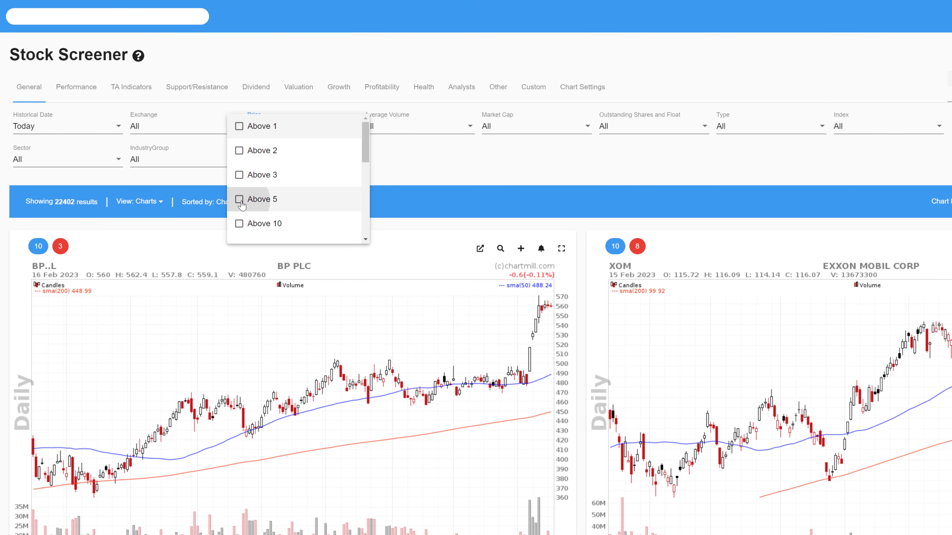
click(451, 183)
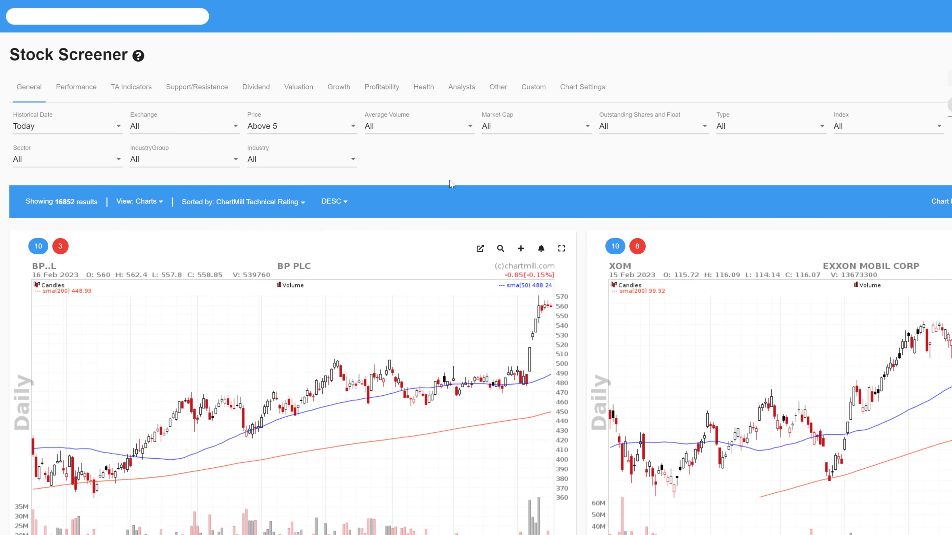
Step: Set the Average Volume filter to 50 SMA > 300K
click(470, 127)
drag(477, 145, 476, 165)
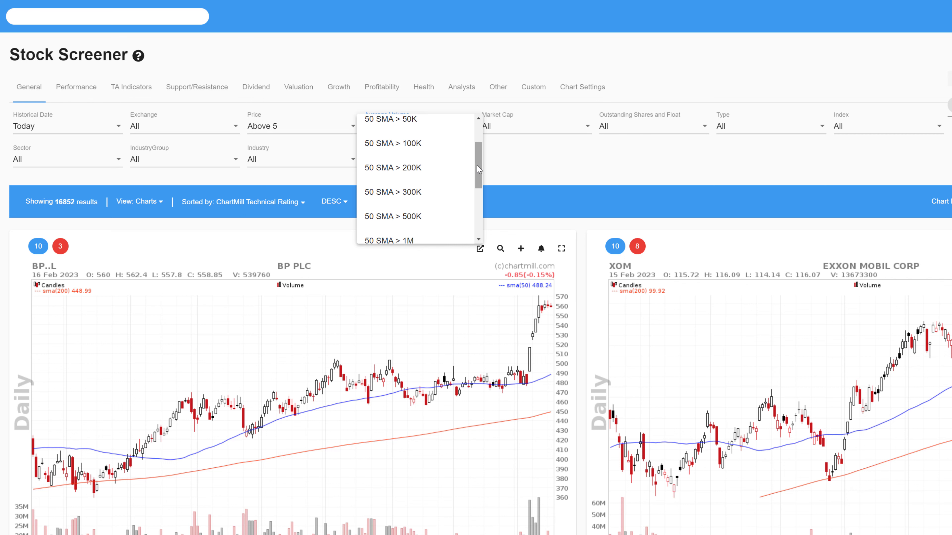
click(391, 195)
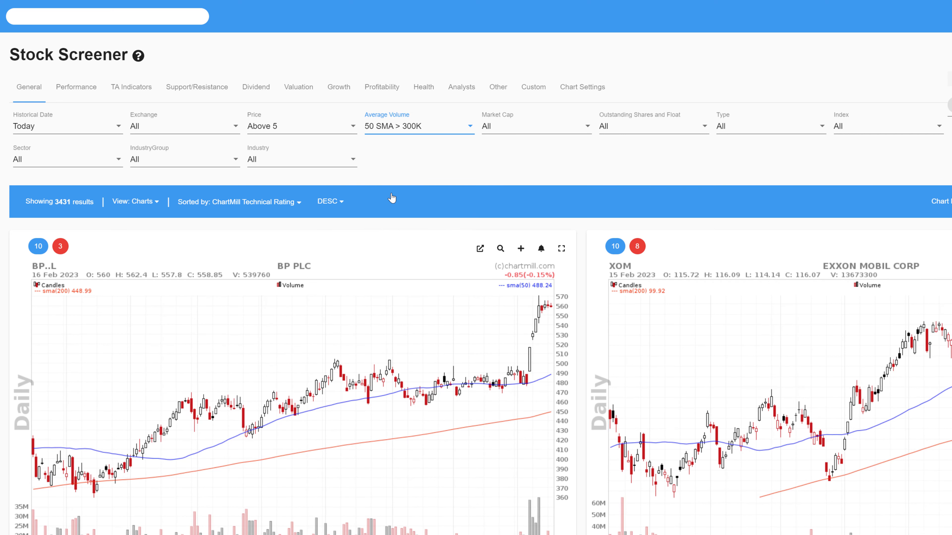
click(434, 131)
mouse_move(479, 109)
mouse_down()
mouse_move(478, 95)
mouse_move(476, 111)
mouse_up()
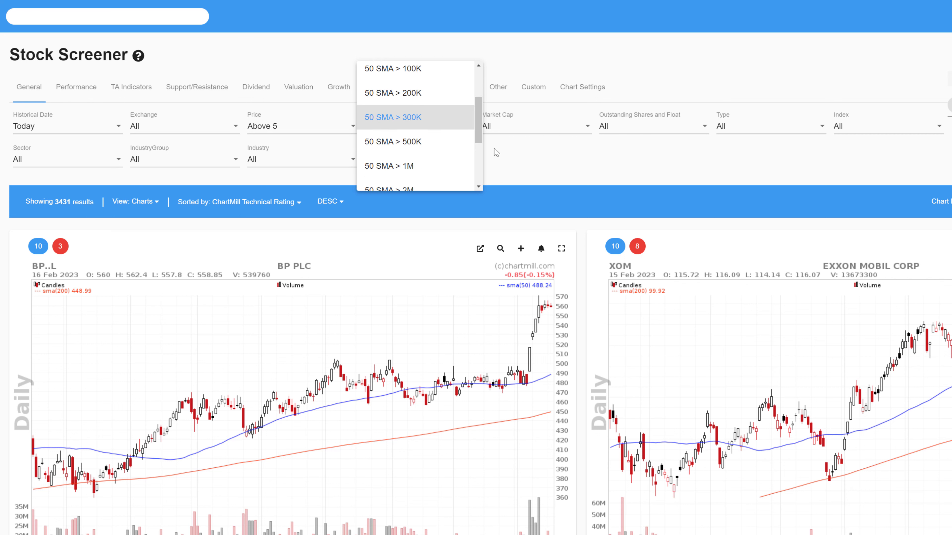
click(501, 166)
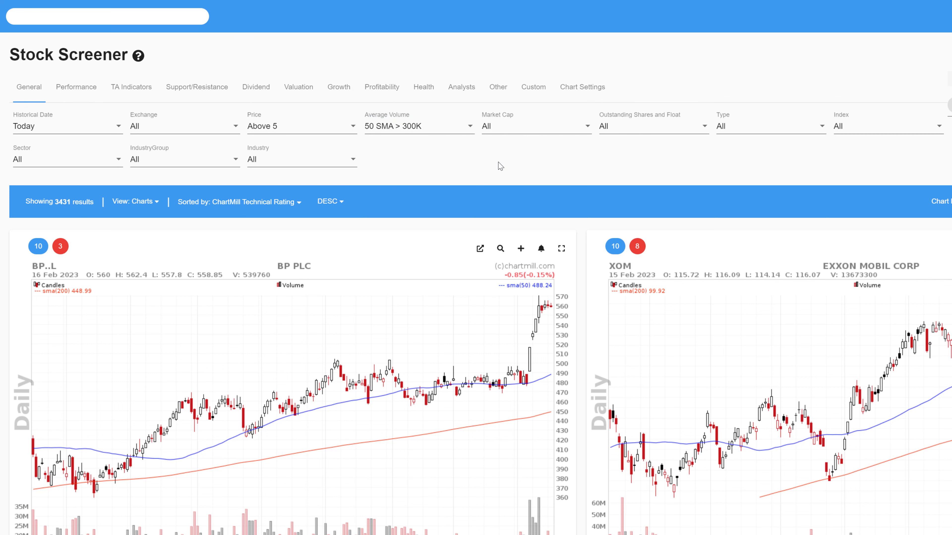
Step: Set the Market Cap filter to At least Mid (2B+)
click(532, 127)
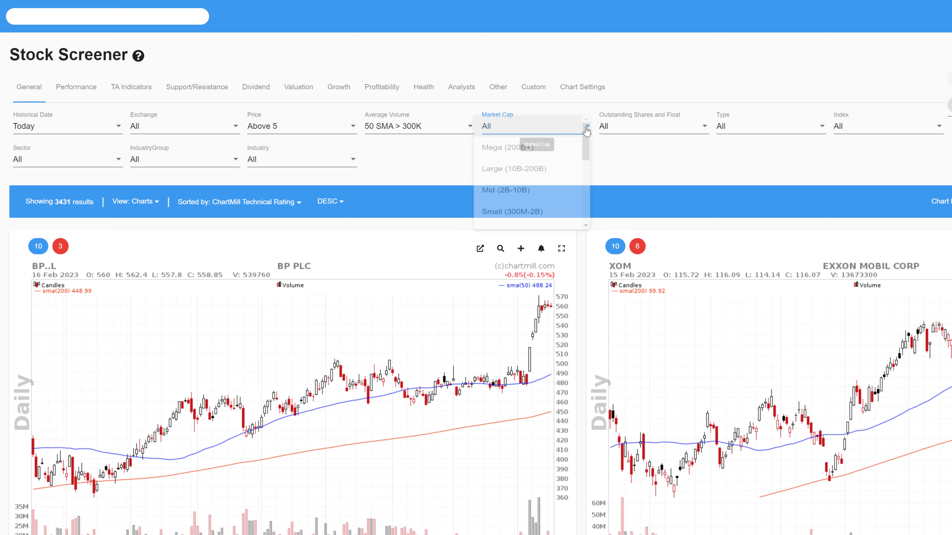
drag(594, 144, 592, 195)
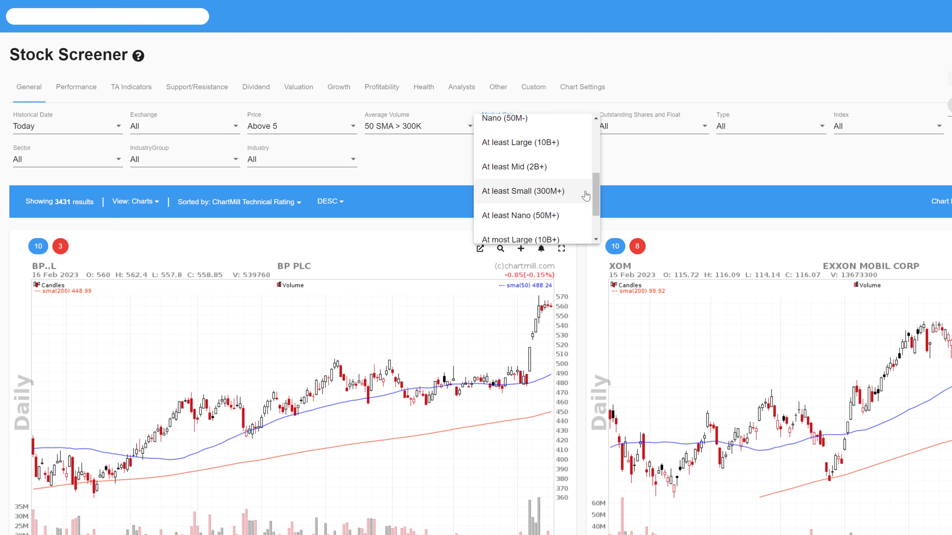
click(531, 167)
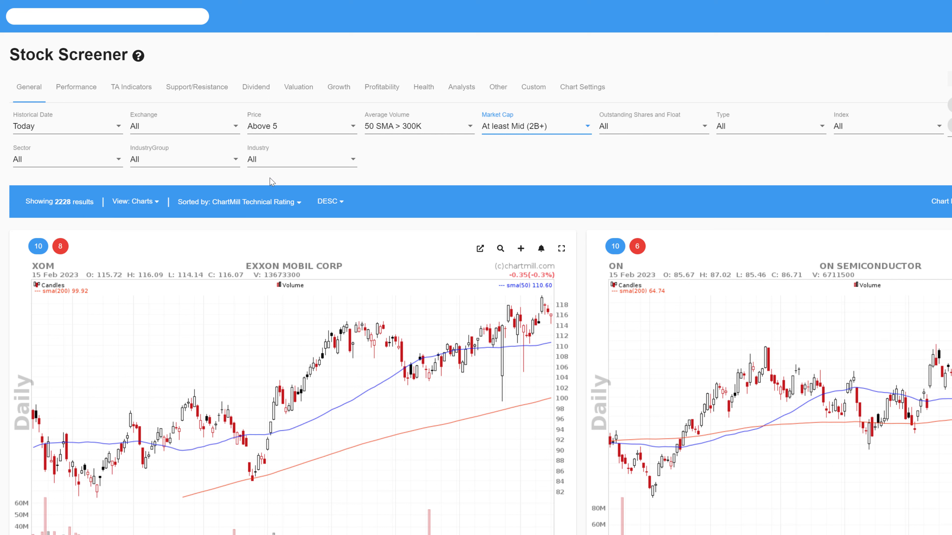
click(567, 127)
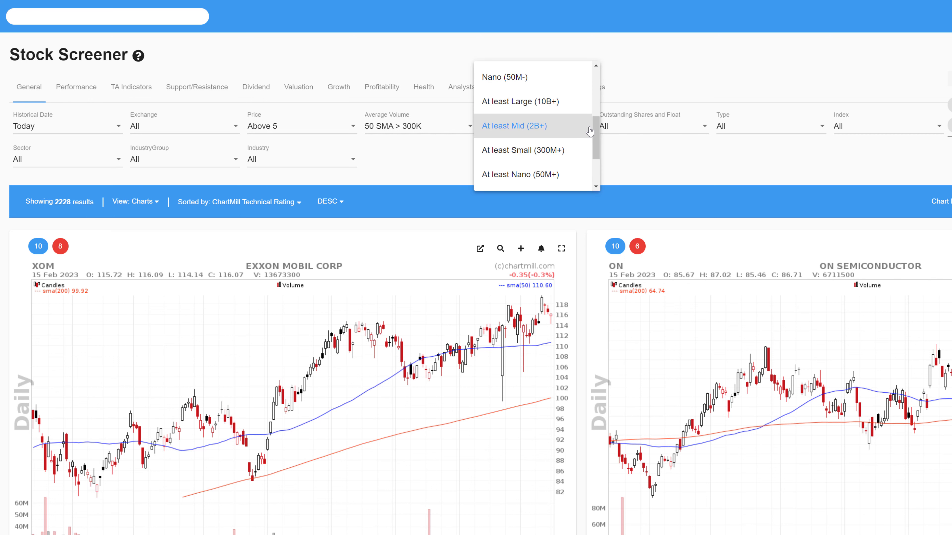
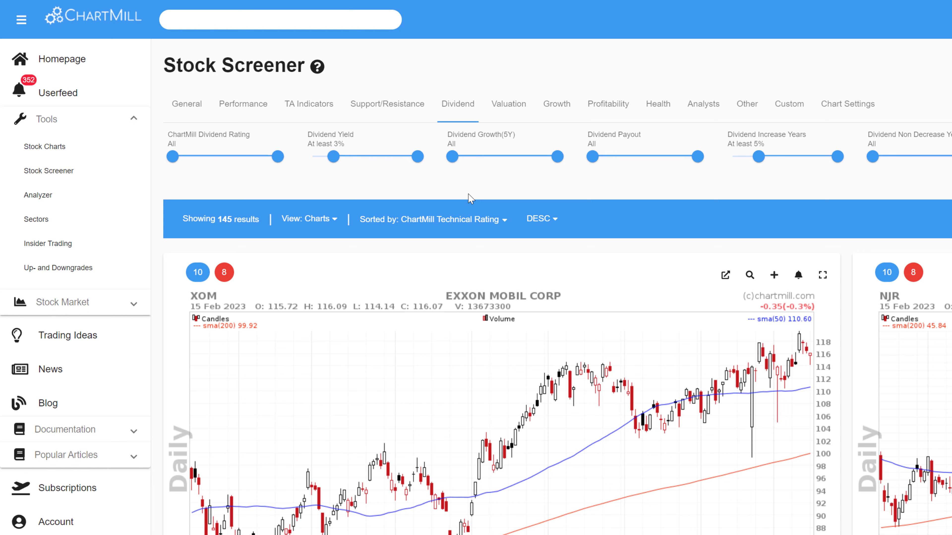
Step: Set Dividend Growth(5Y) to between 5% and 30% and limit Dividend Payout to at most 70%
drag(452, 157, 459, 162)
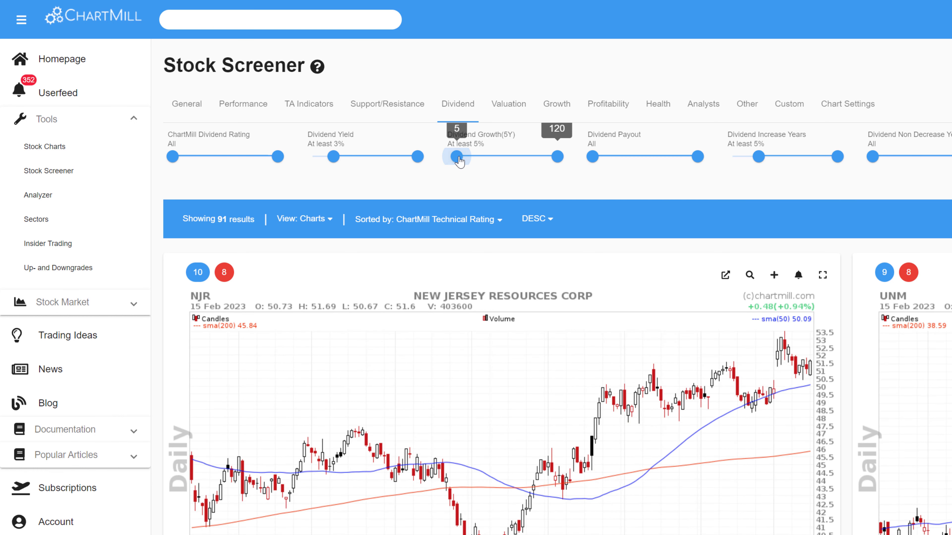
drag(557, 159, 478, 173)
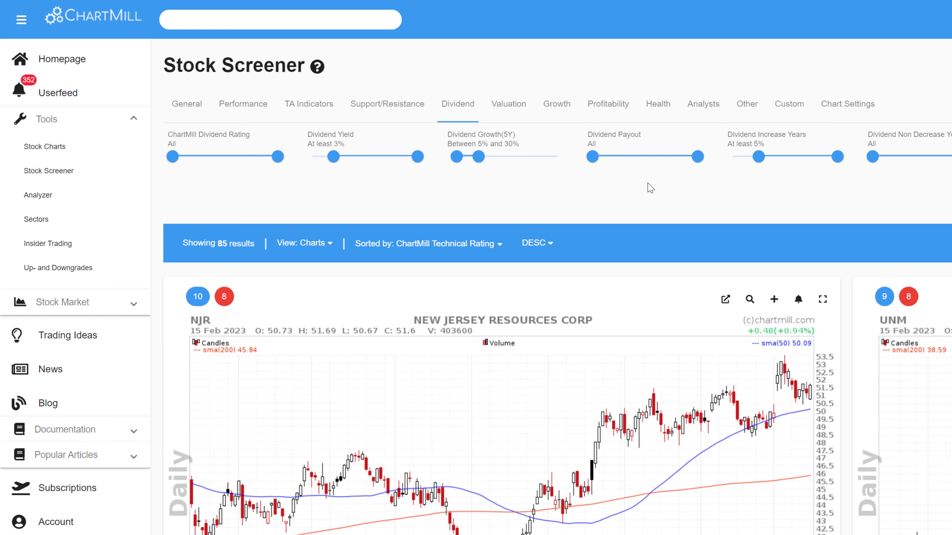
drag(758, 156, 665, 163)
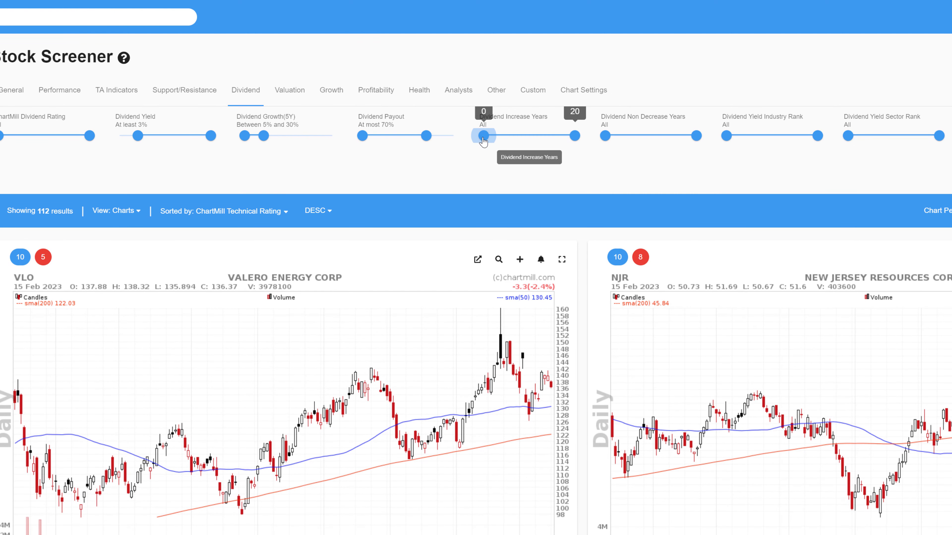
Step: Try a minimum of 5 for Dividend Increase Years and for Dividend Non Decrease Years, resetting each filter to All
drag(484, 142, 507, 141)
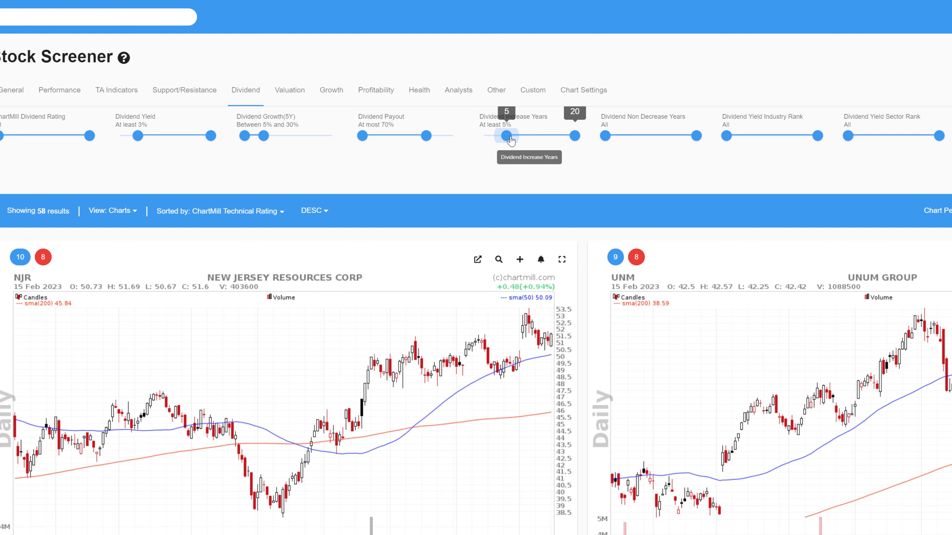
drag(506, 138, 466, 148)
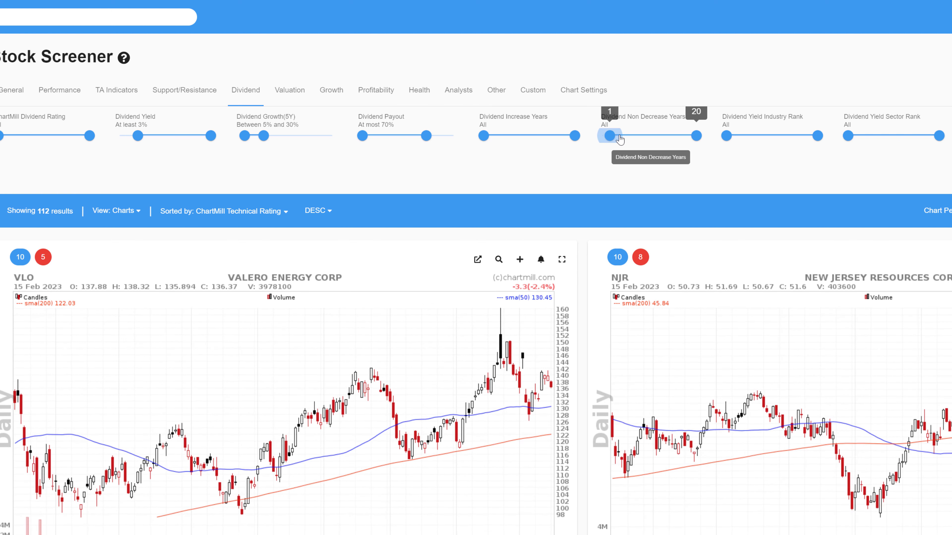
drag(606, 138, 627, 138)
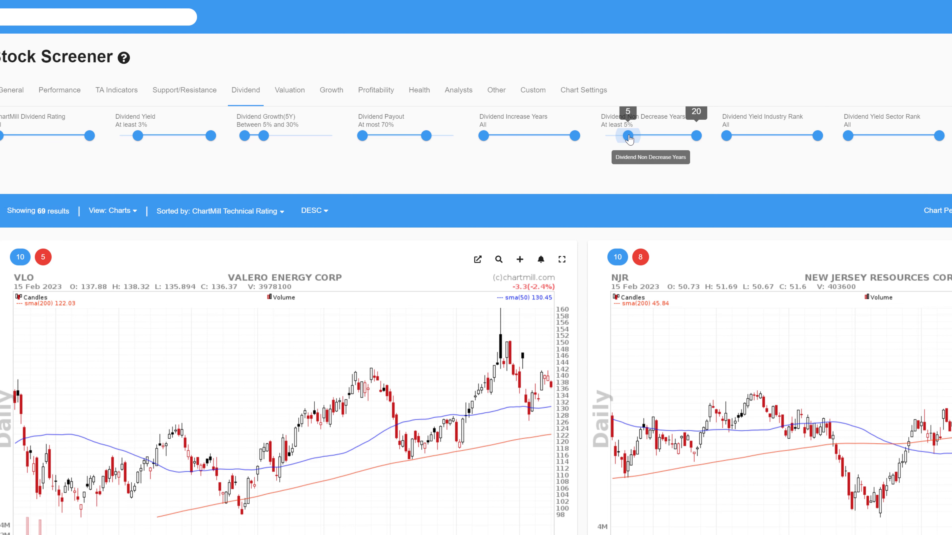
drag(629, 139, 596, 143)
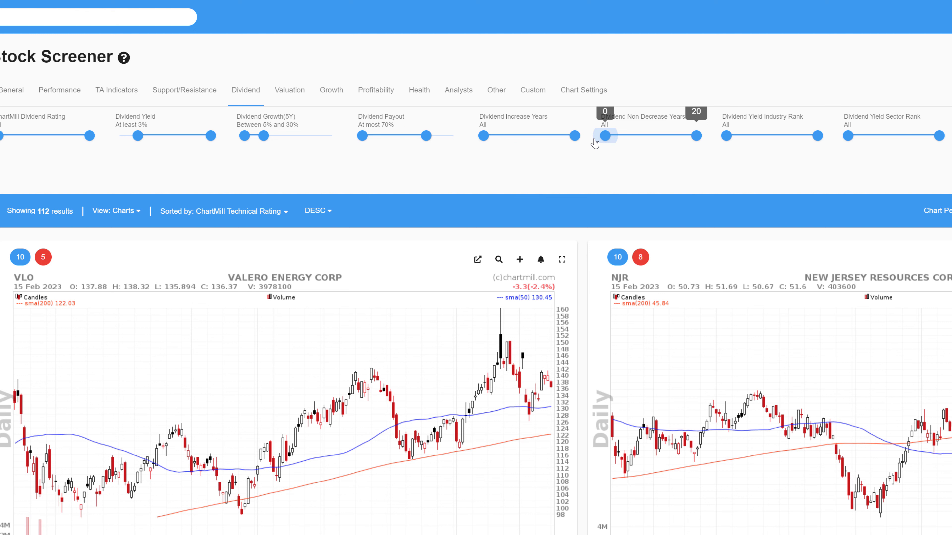
Step: Try a minimum of 10 for the Dividend Increase Years filter and reset it to All
drag(484, 139, 530, 140)
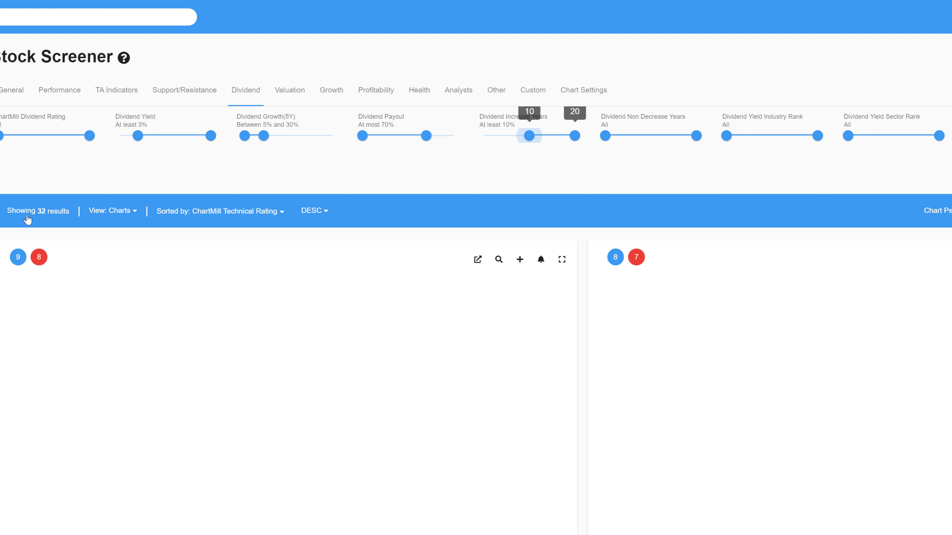
drag(529, 137, 461, 148)
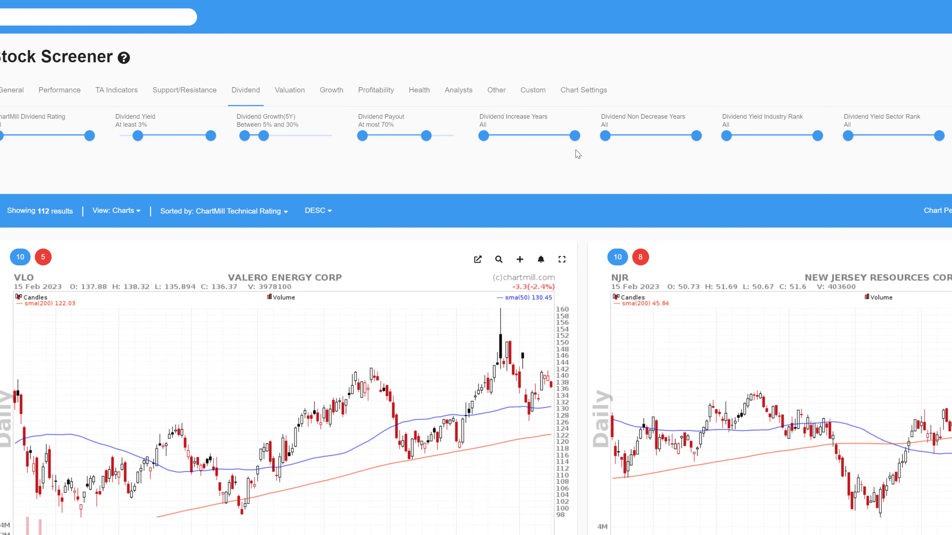
Step: Set Dividend Non Decrease Years to at least 10 and Dividend Increase Years to at least 3
mouse_move(607, 137)
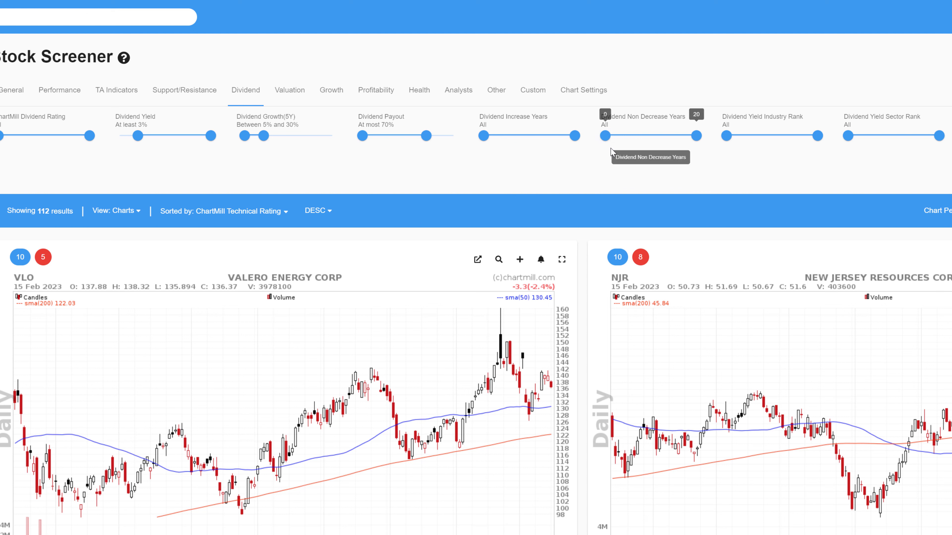
drag(606, 137, 651, 139)
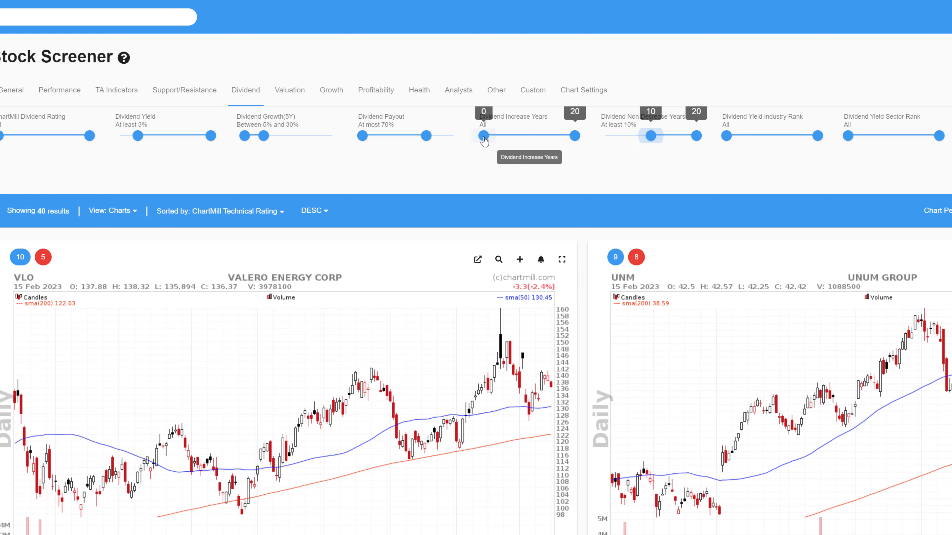
drag(485, 141, 496, 142)
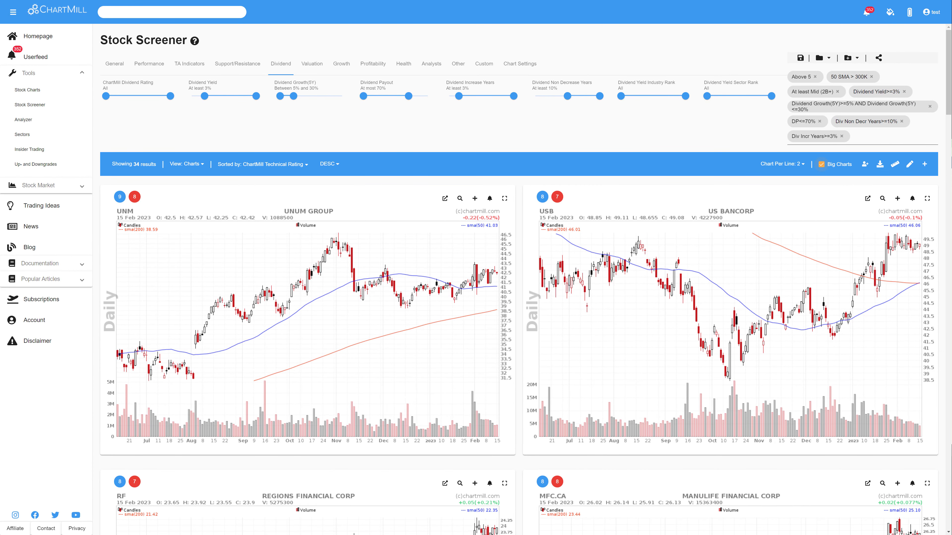
Step: Examine the Return on Equity profitability filter and the Debt/Equity health filter without setting either
click(376, 64)
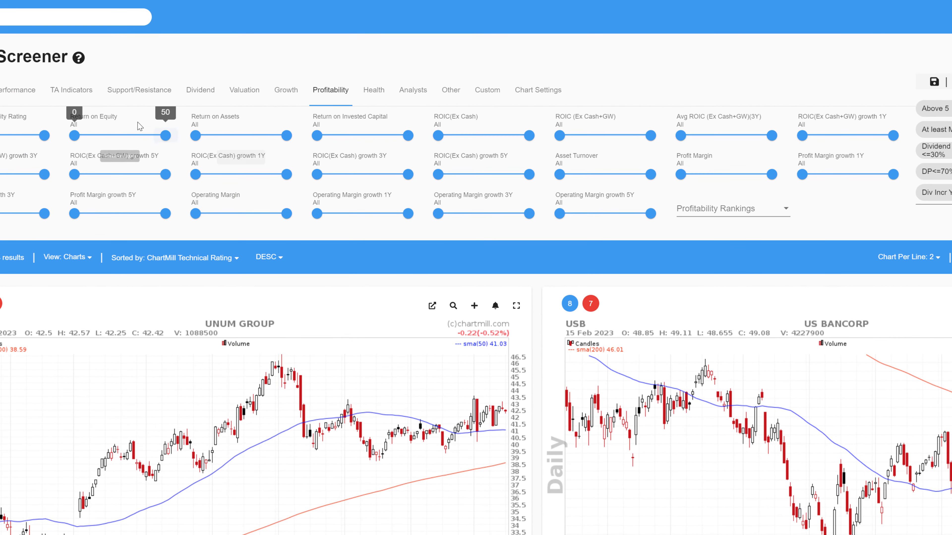
mouse_move(75, 136)
mouse_down()
mouse_move(101, 136)
mouse_move(75, 136)
mouse_up()
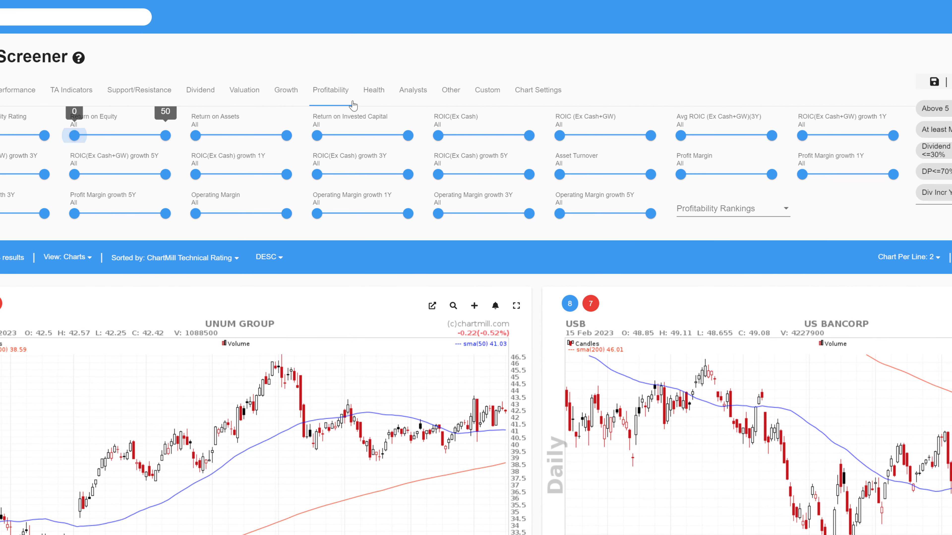
click(376, 92)
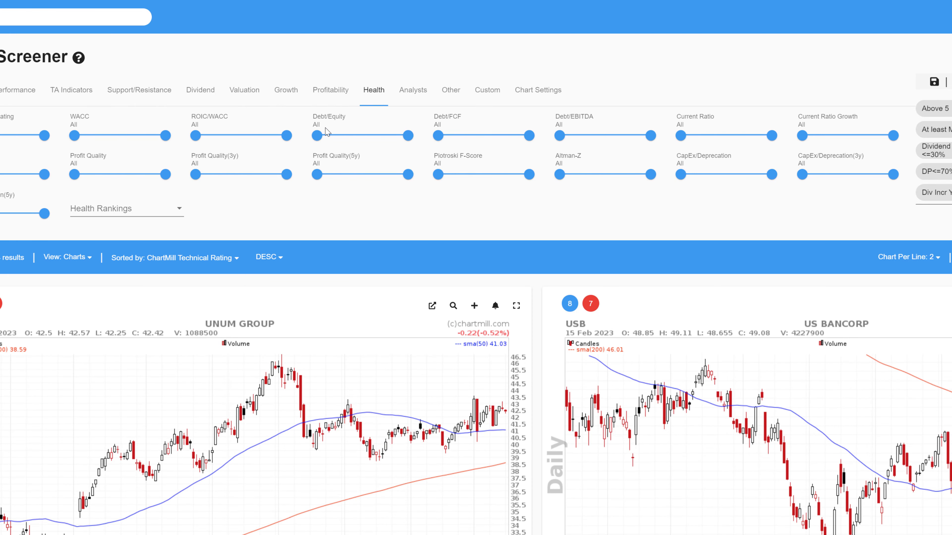
mouse_move(317, 137)
mouse_down()
mouse_move(339, 137)
mouse_move(303, 144)
mouse_up()
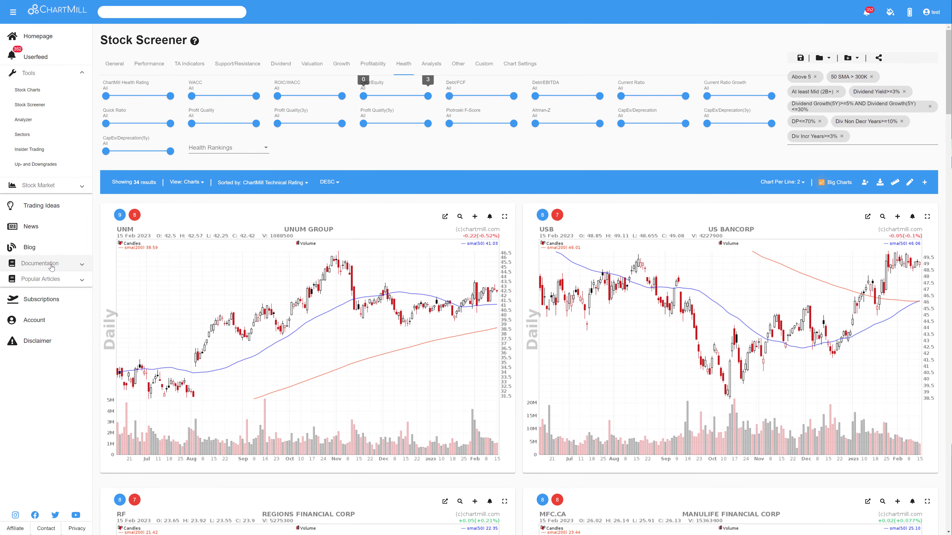
Step: Browse the Screening and Strategy videos in the documentation's video library and open one of them
click(51, 264)
click(26, 295)
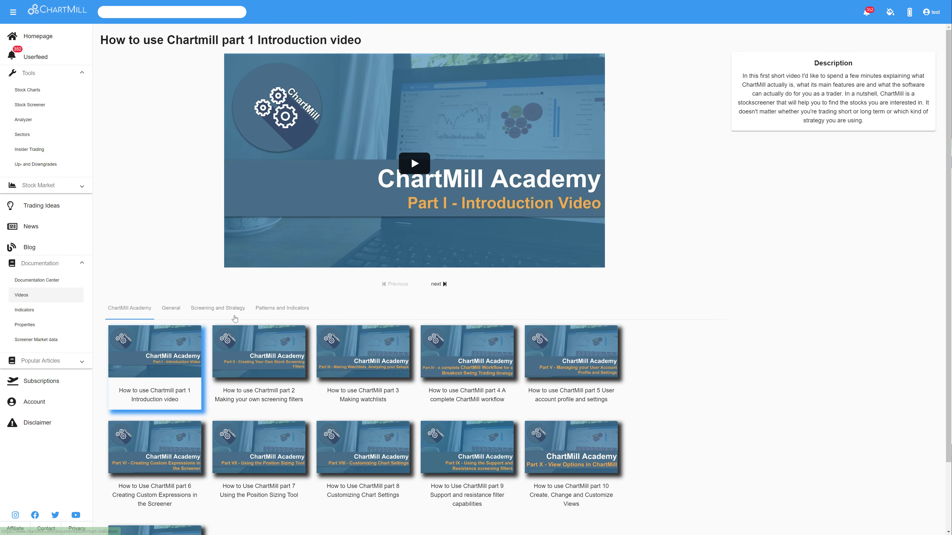
click(232, 311)
click(259, 352)
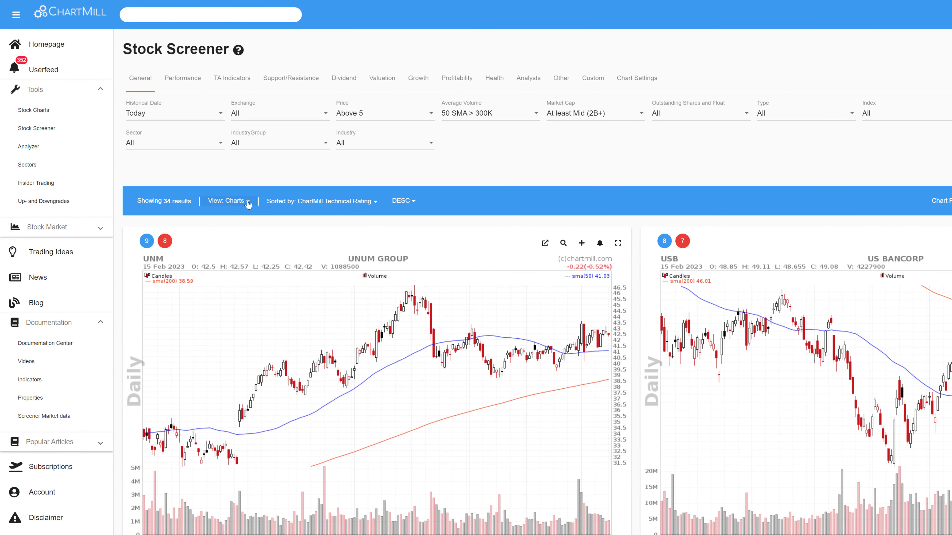
Step: Display the screener results in the FA - Dividend column view and look over the stock entries
click(248, 203)
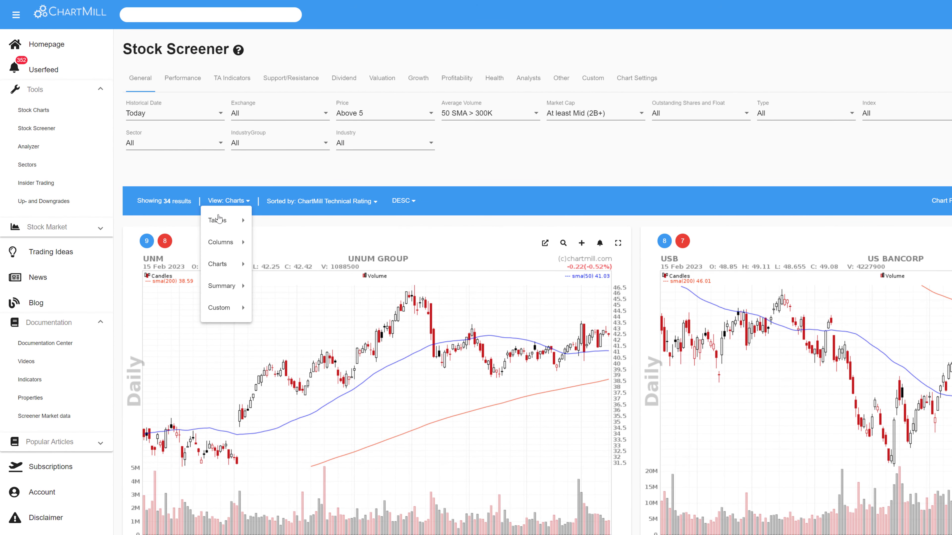
mouse_move(233, 247)
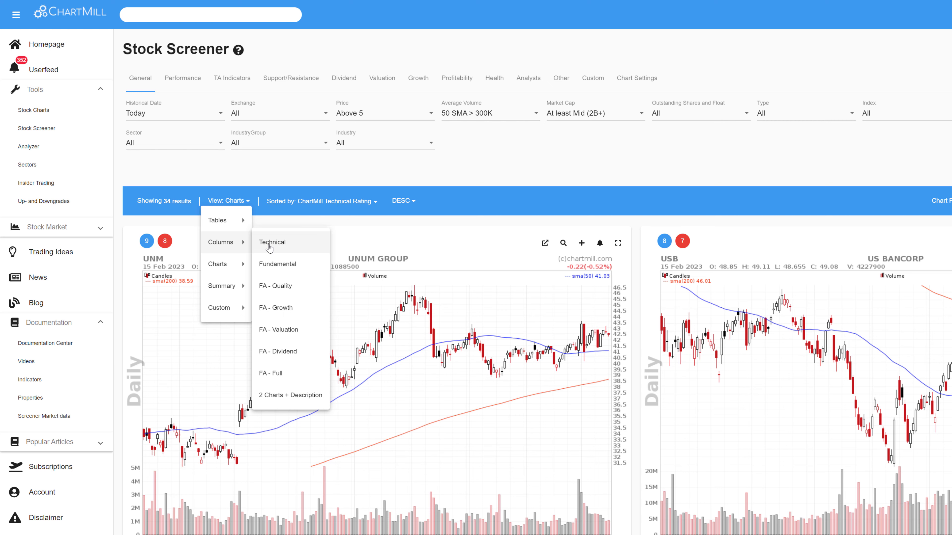
click(292, 354)
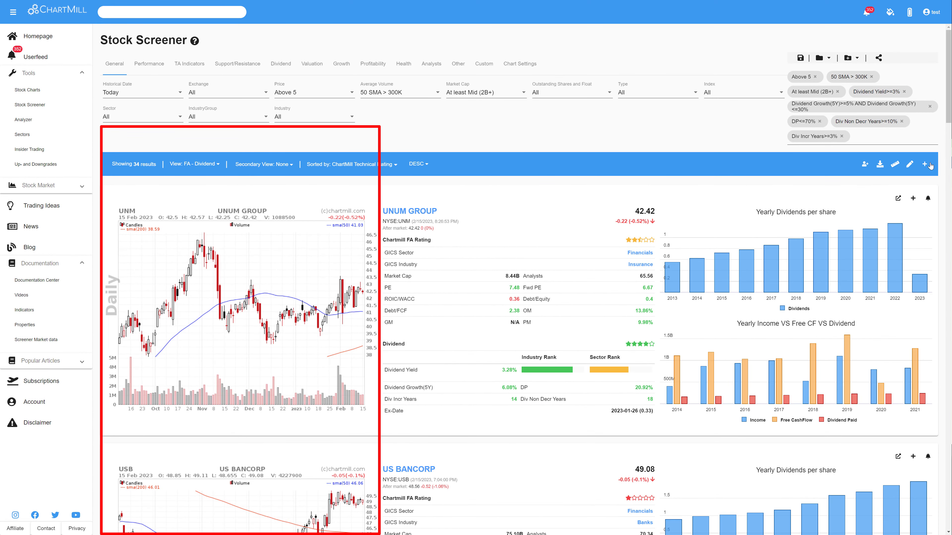
scroll(822, 208, down, 2)
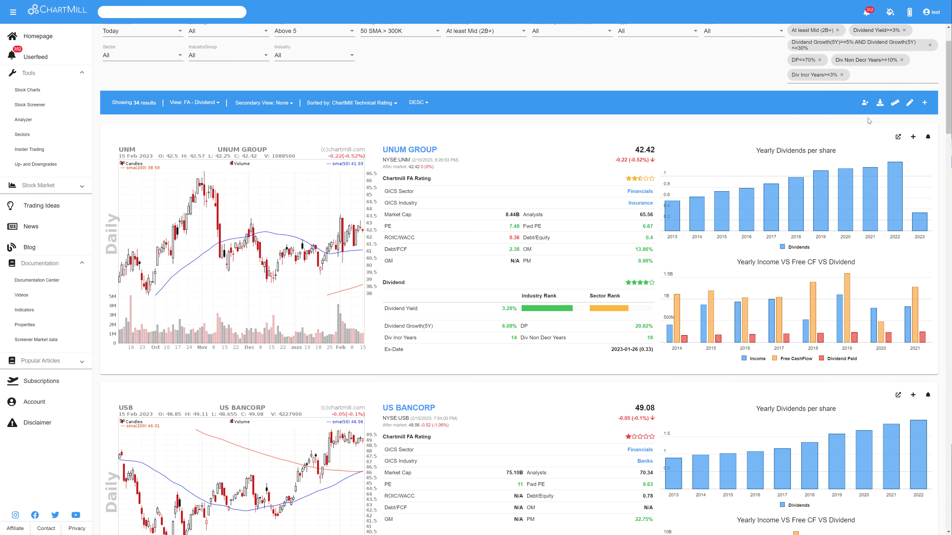
scroll(946, 123, up, 2)
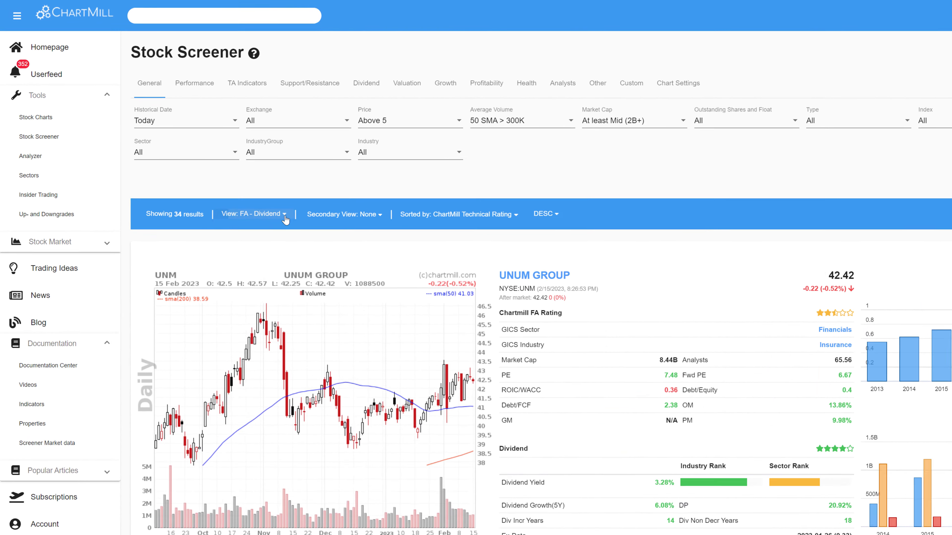
Step: Open the View Editor for creating a custom view and examine which saved views can be edited
click(223, 169)
mouse_move(197, 255)
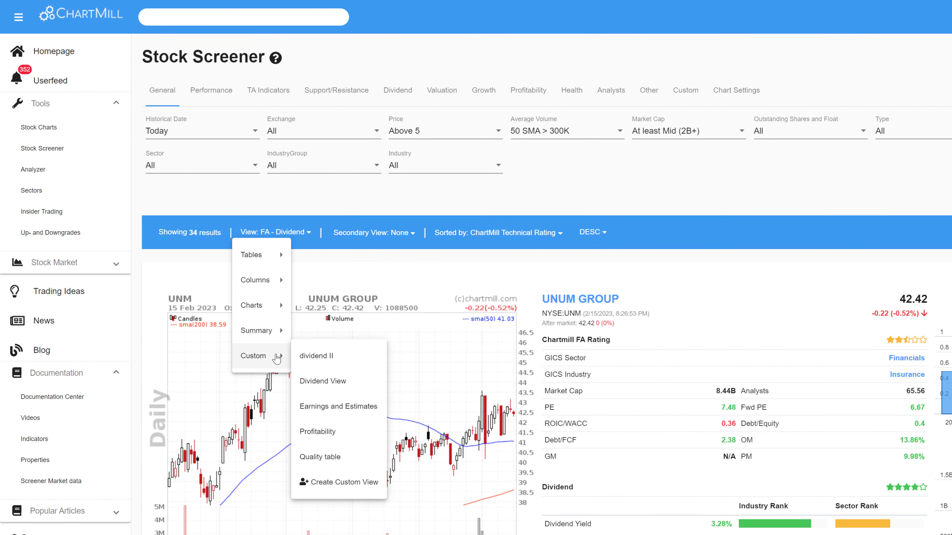
click(328, 483)
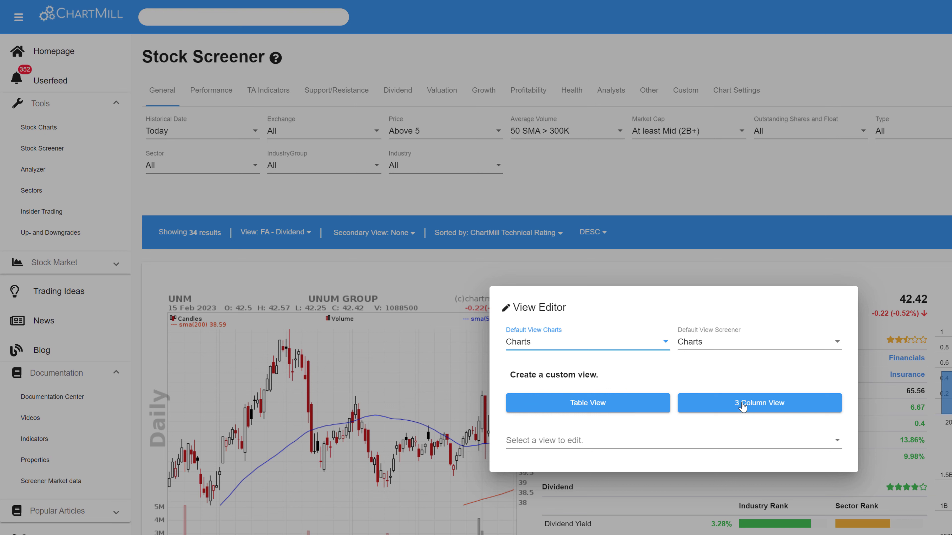
click(834, 441)
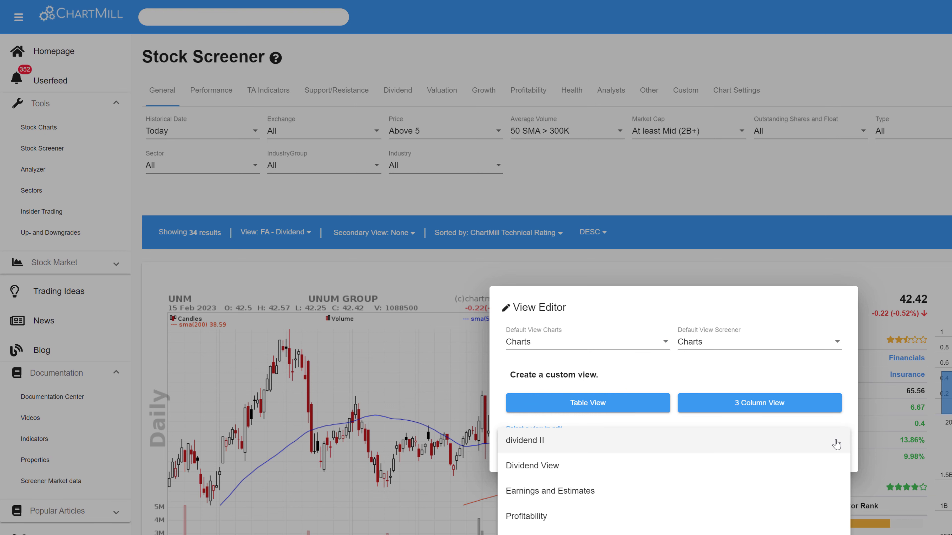
click(573, 423)
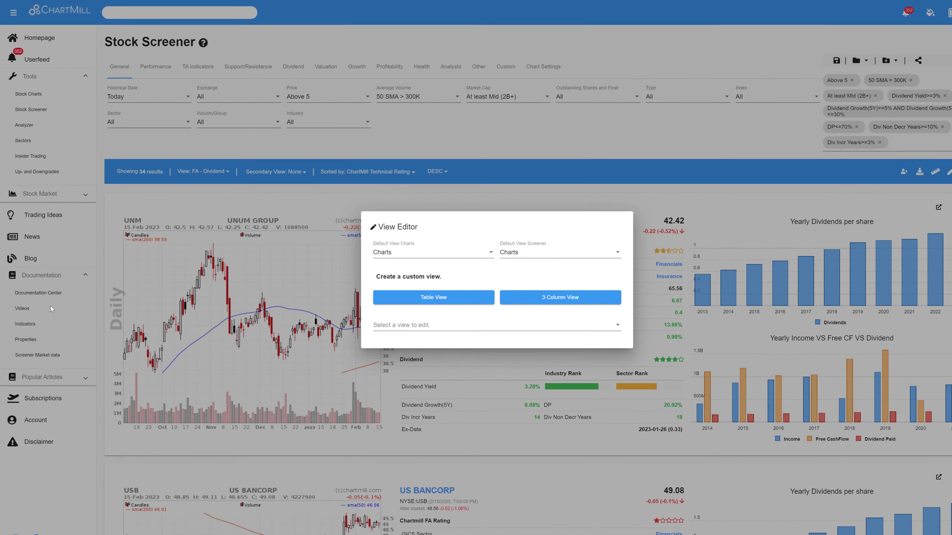
click(23, 310)
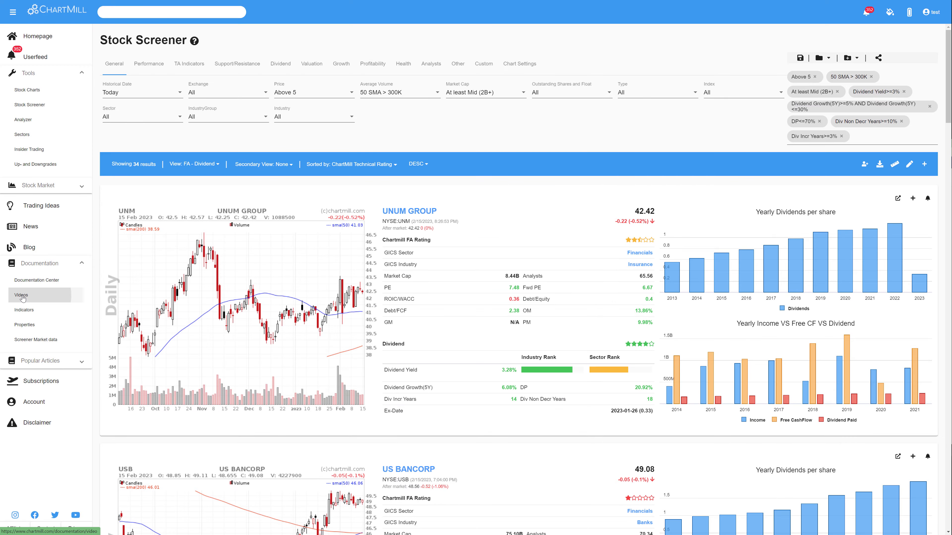
Step: Open the ChartMill Academy part 10 video on creating, changing and customizing views from the documentation's video library
click(24, 310)
scroll(572, 468, down, 2)
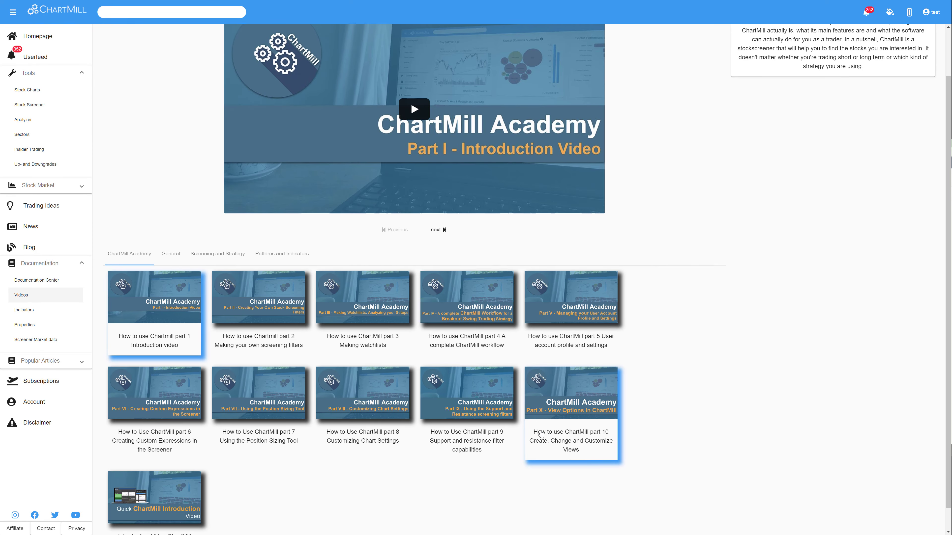
click(572, 389)
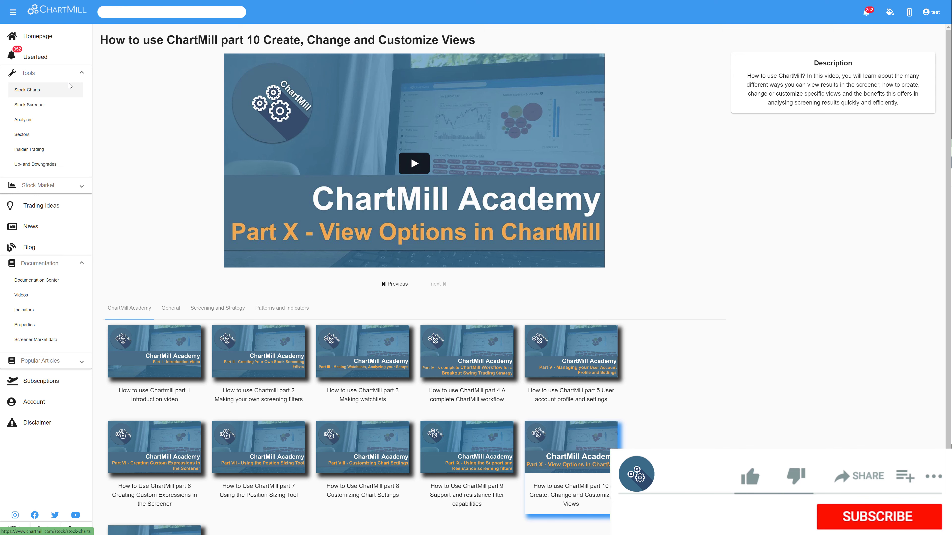
Step: Visit the homepage's Stock Market Overview and open a fresh Stock Screener
click(41, 41)
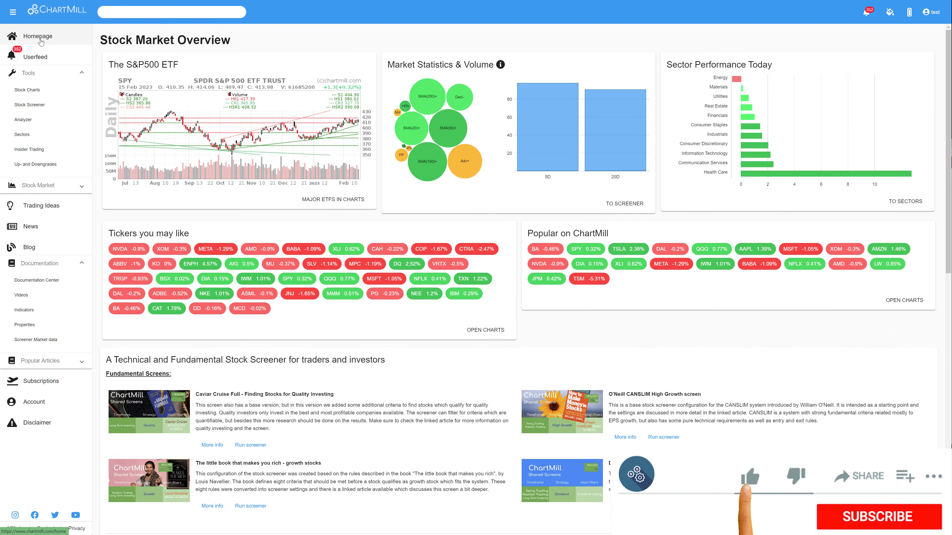
mouse_move(269, 294)
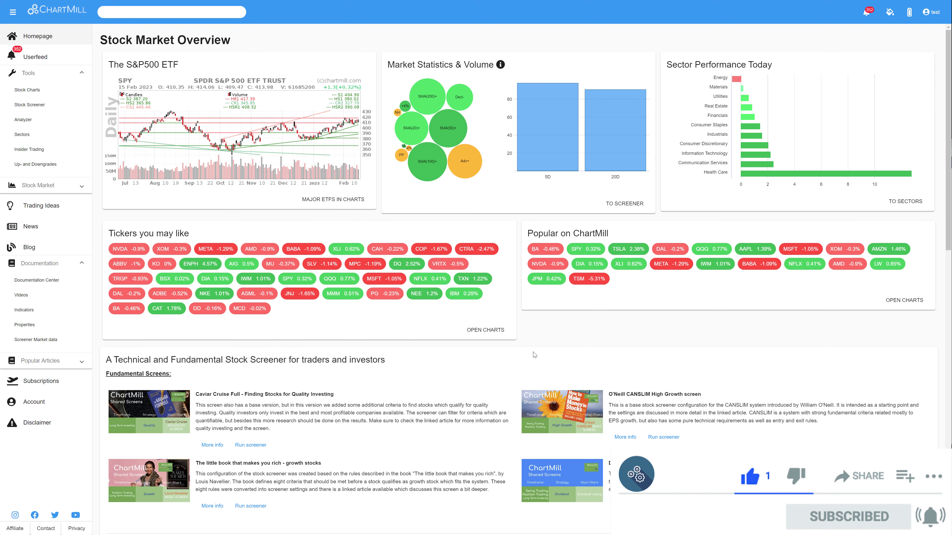
click(26, 105)
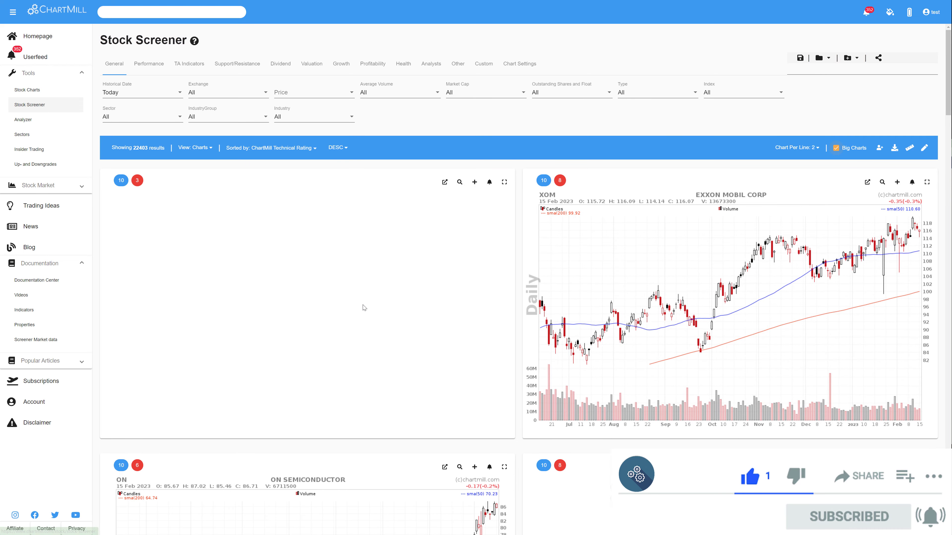